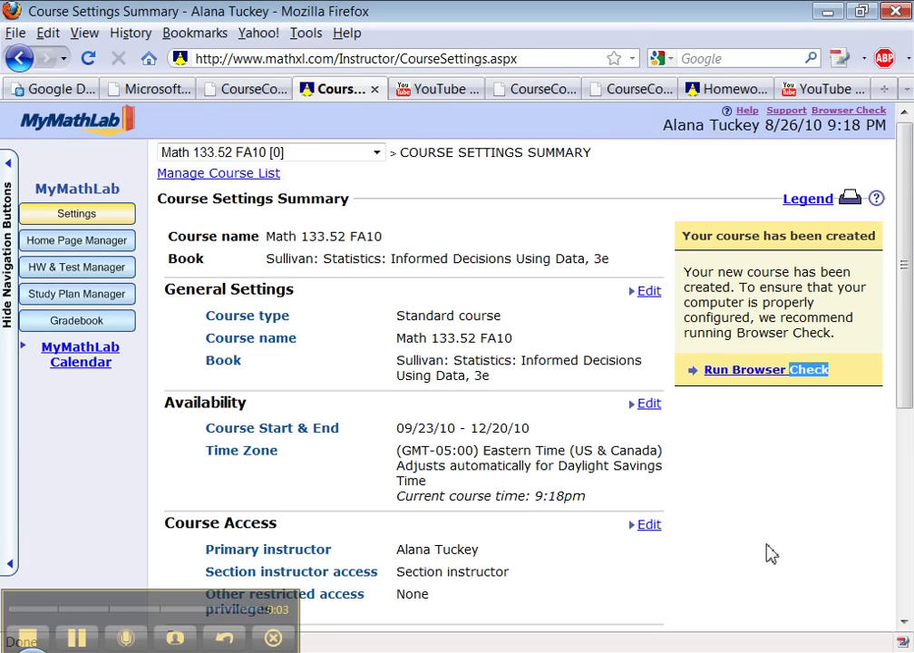
Look over the Ask My Instructor label and the instructor's contact e-mail on the page
scroll(769, 553, down, 7)
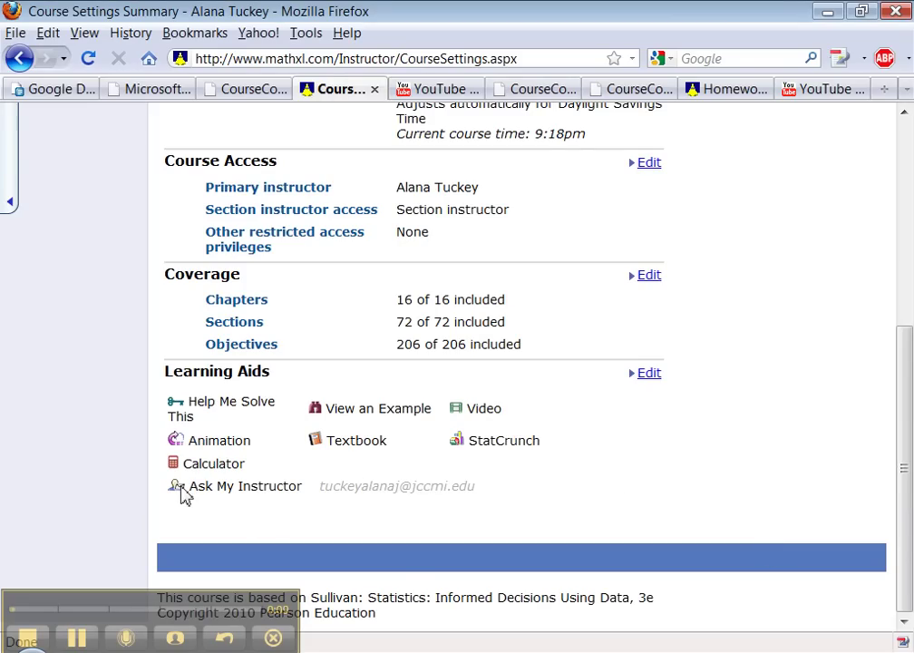
drag(189, 486, 308, 494)
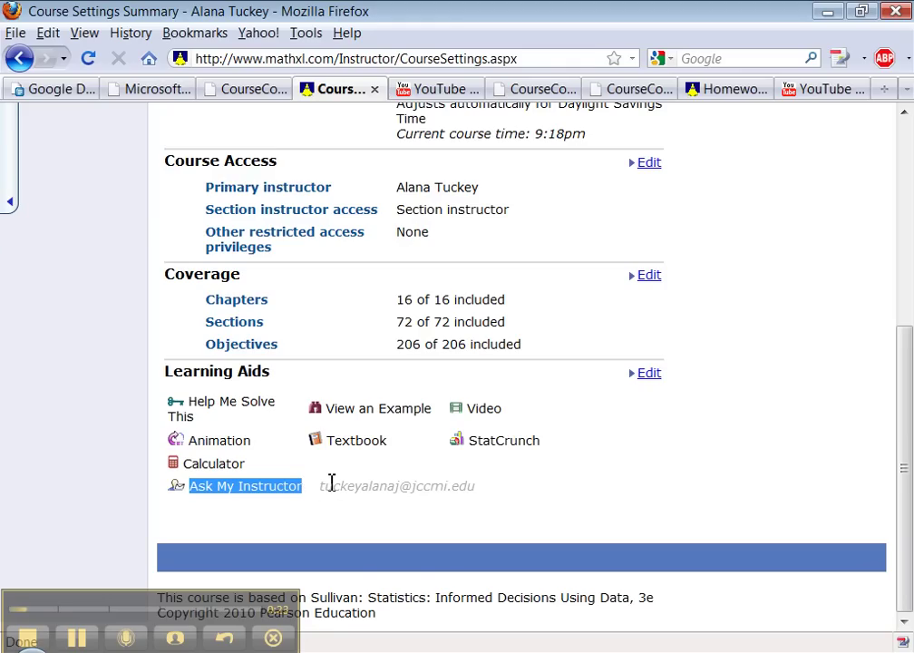
drag(318, 486, 504, 502)
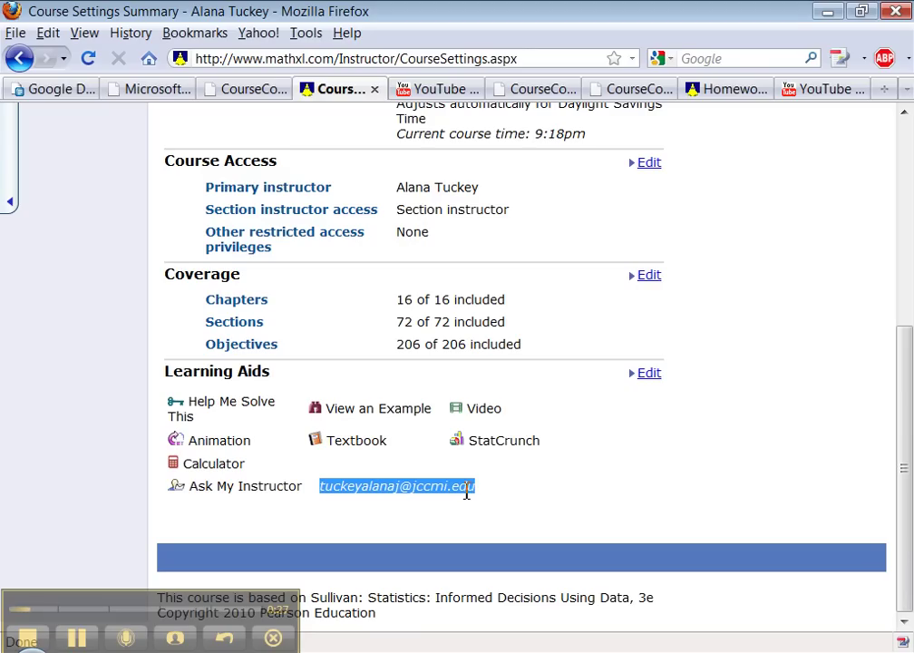
click(467, 489)
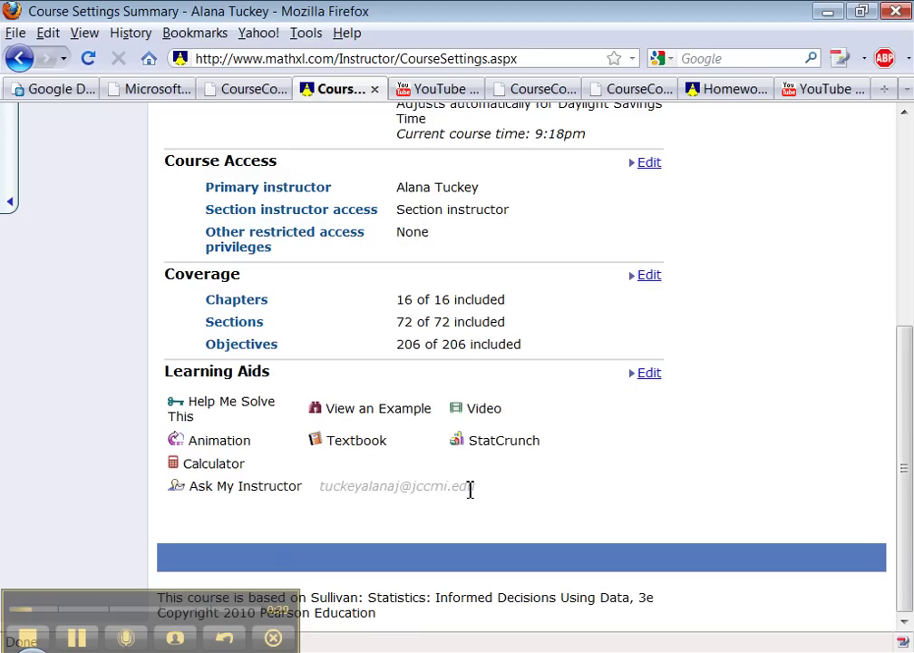
drag(481, 495, 189, 480)
double_click(195, 485)
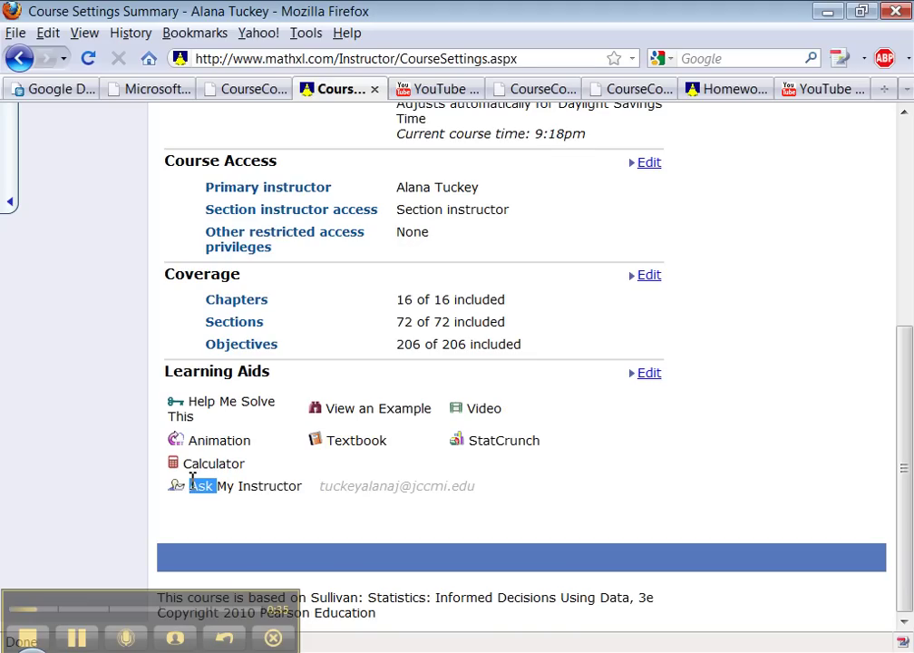
drag(479, 499, 213, 480)
scroll(223, 435, up, 8)
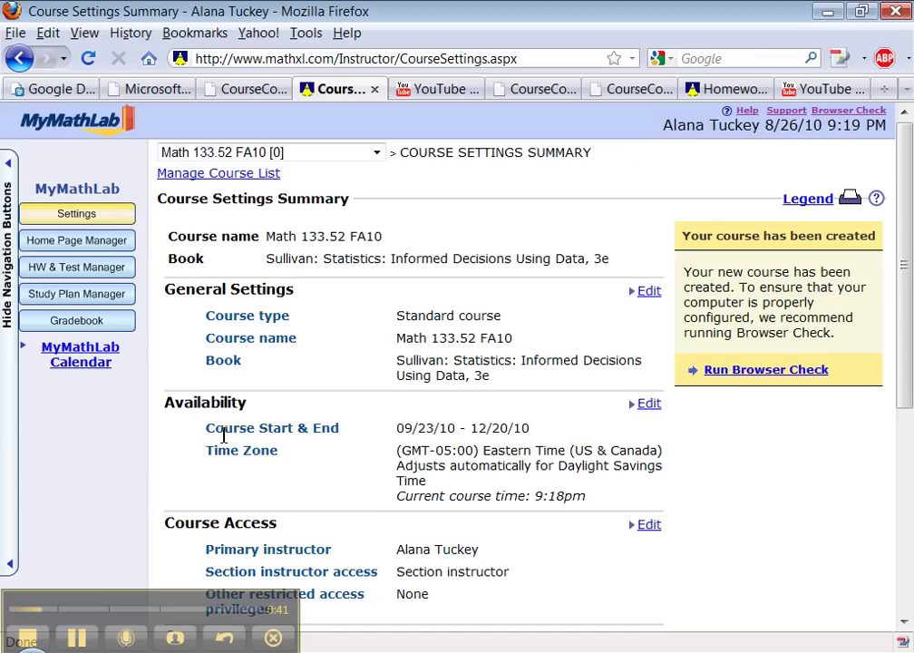
Open Home Page Settings from the Home Page Manager and bring up the CourseCompass control panel
click(119, 243)
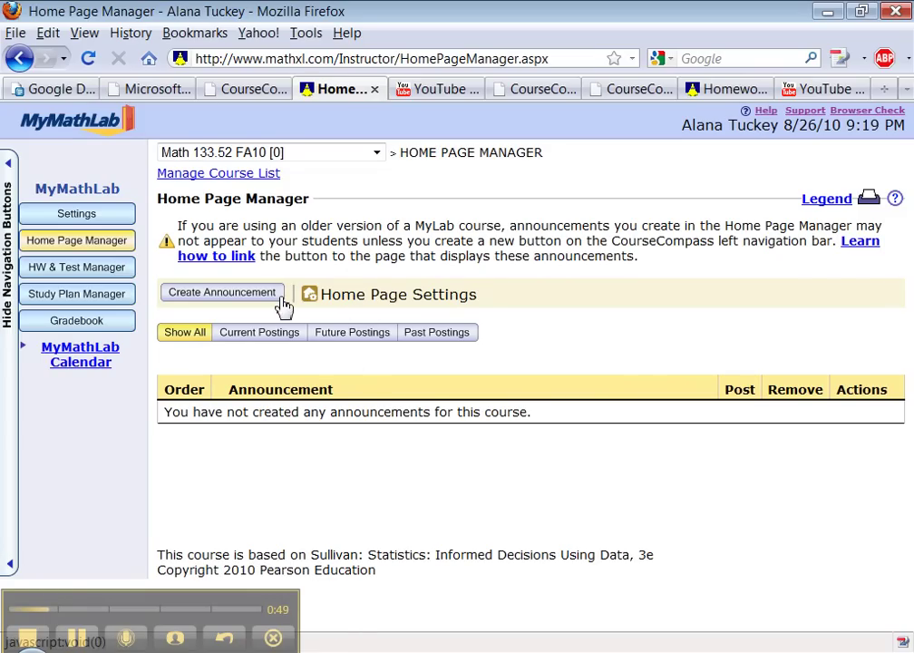
click(355, 300)
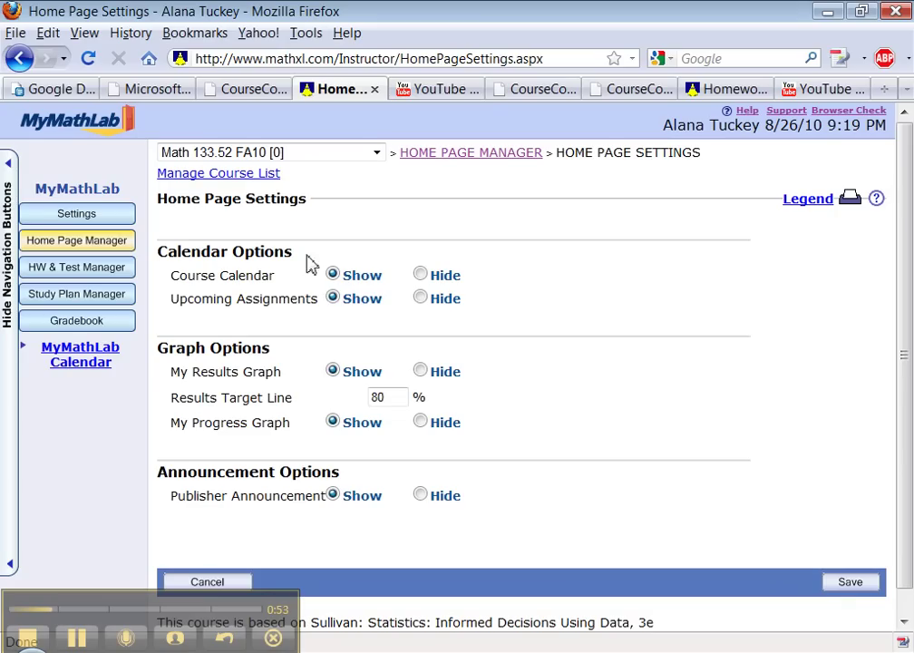
click(257, 94)
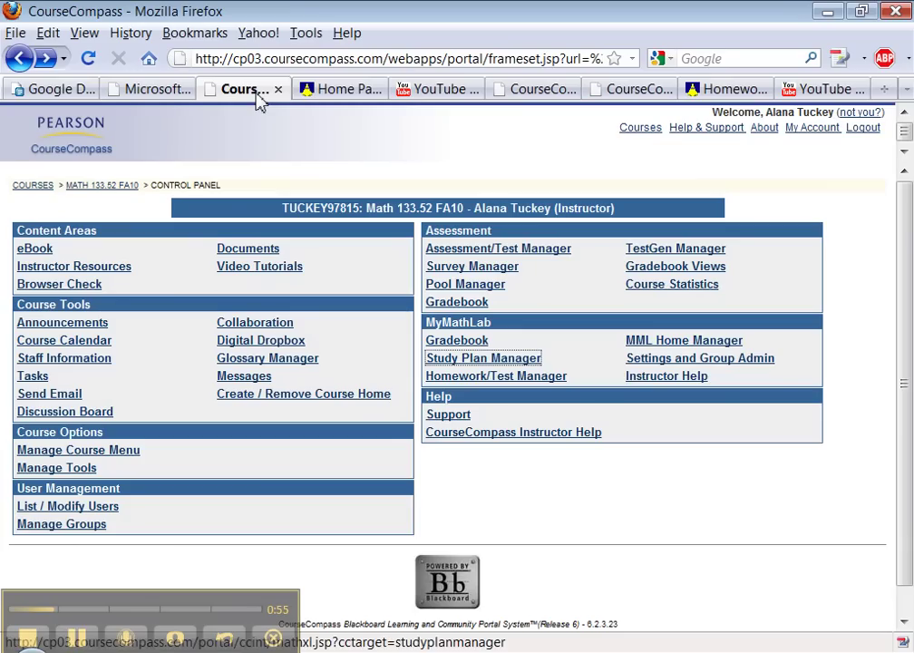
Compare the Math 133.52 FA10 welcome page with the Home Page Settings, then save the settings
click(80, 188)
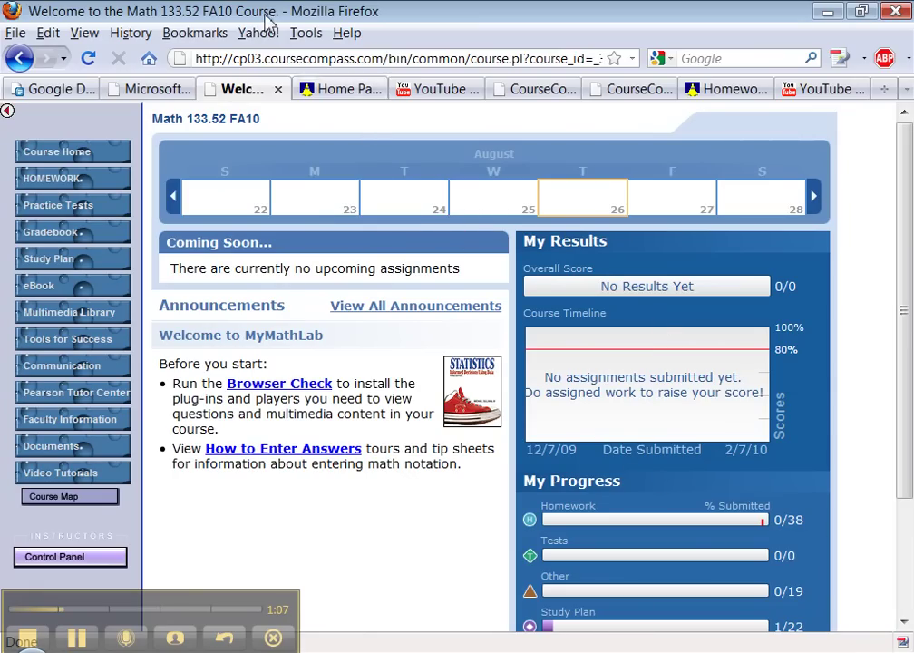
click(323, 88)
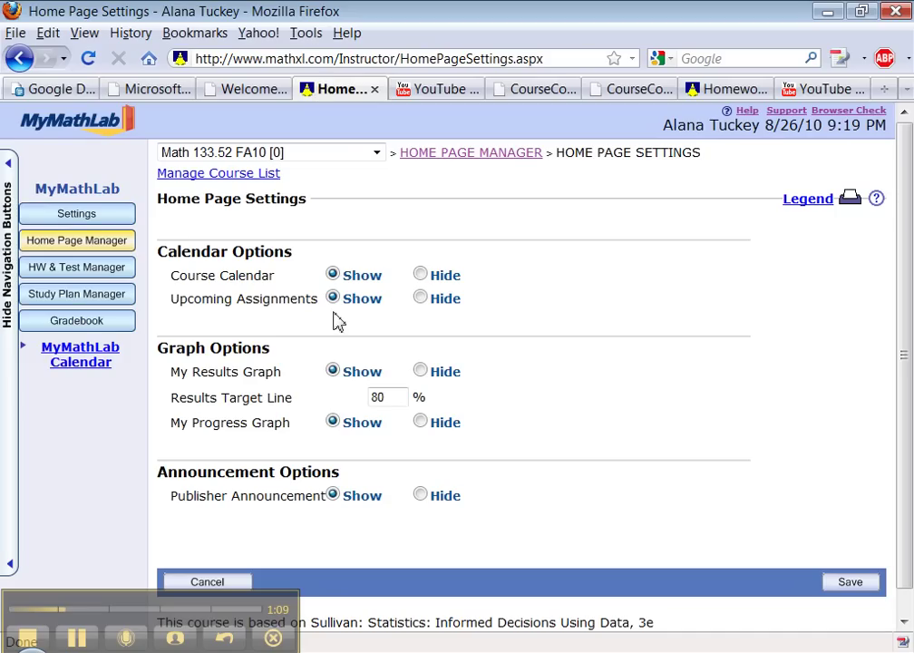
click(234, 88)
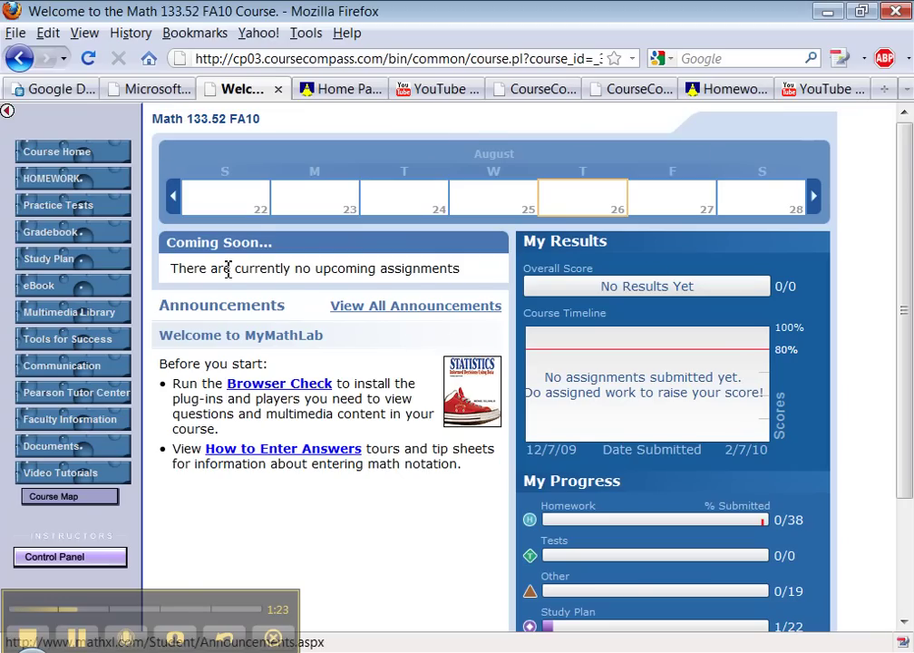
click(335, 90)
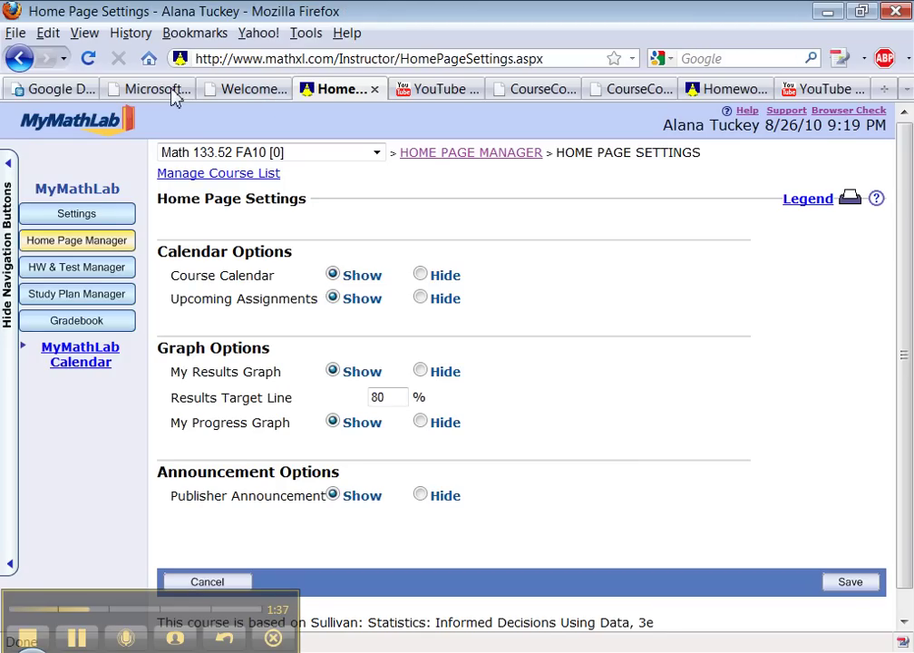
click(240, 97)
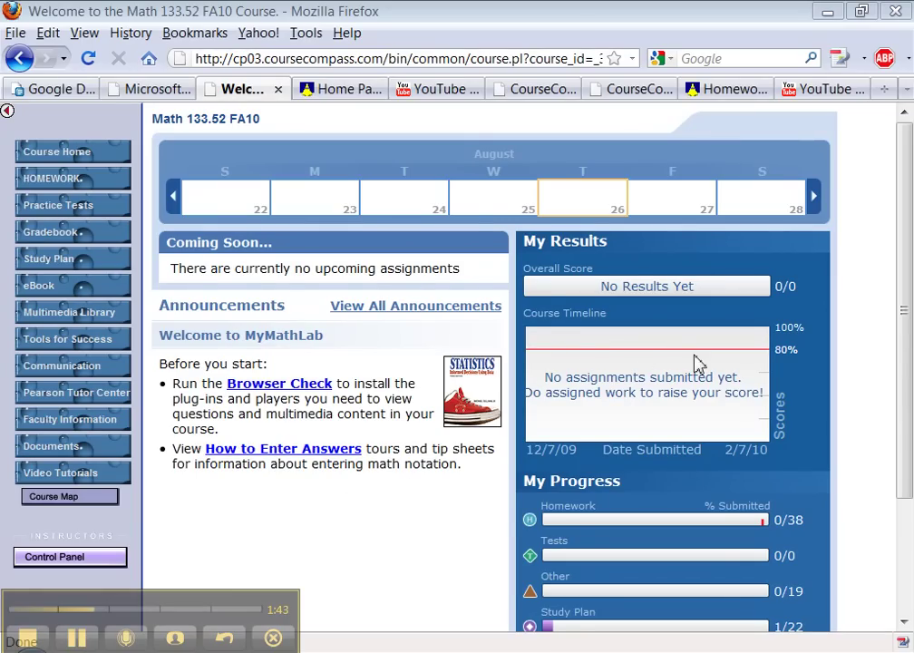
click(354, 93)
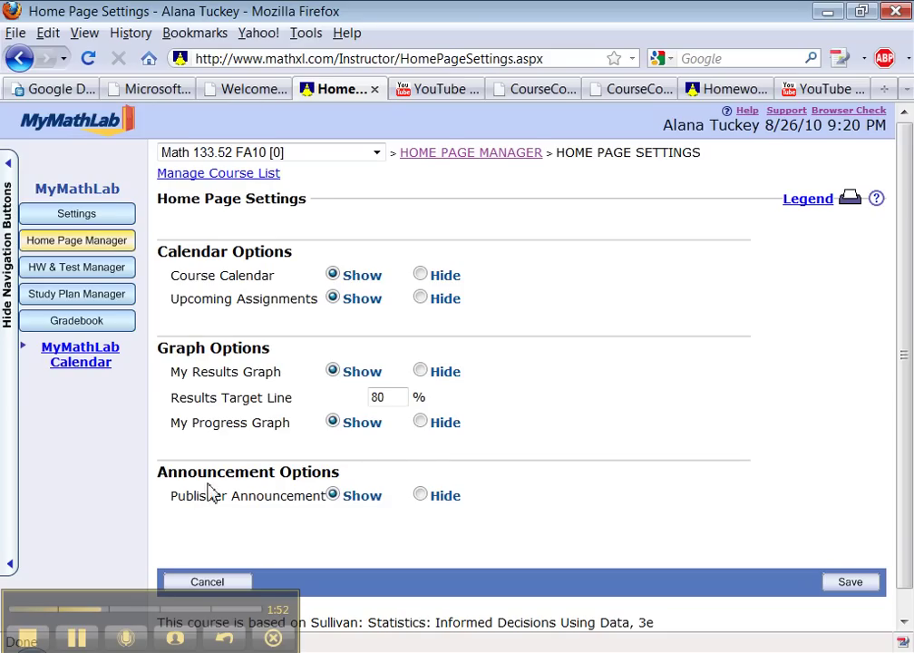
drag(176, 495, 293, 501)
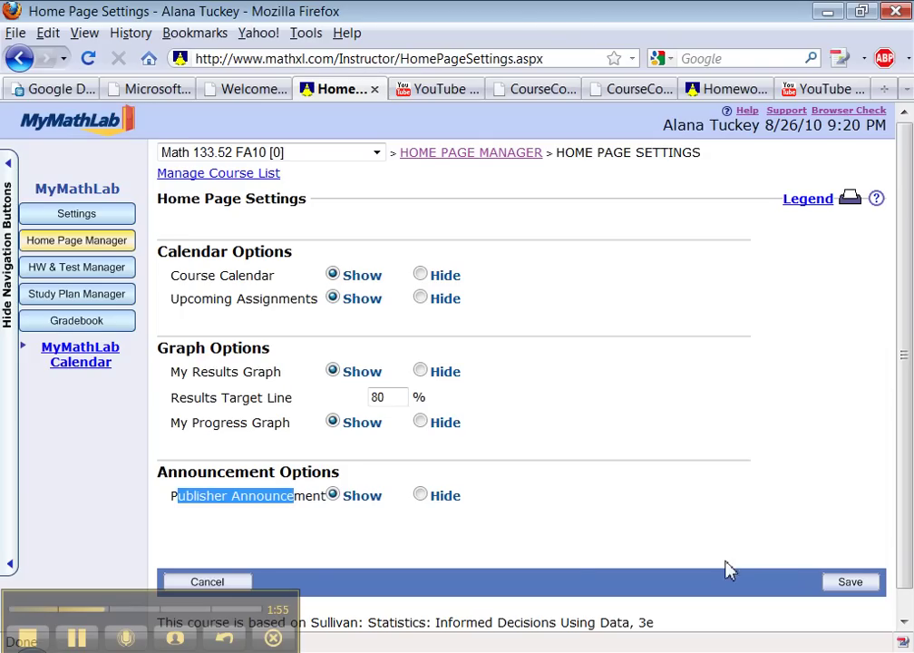
click(844, 585)
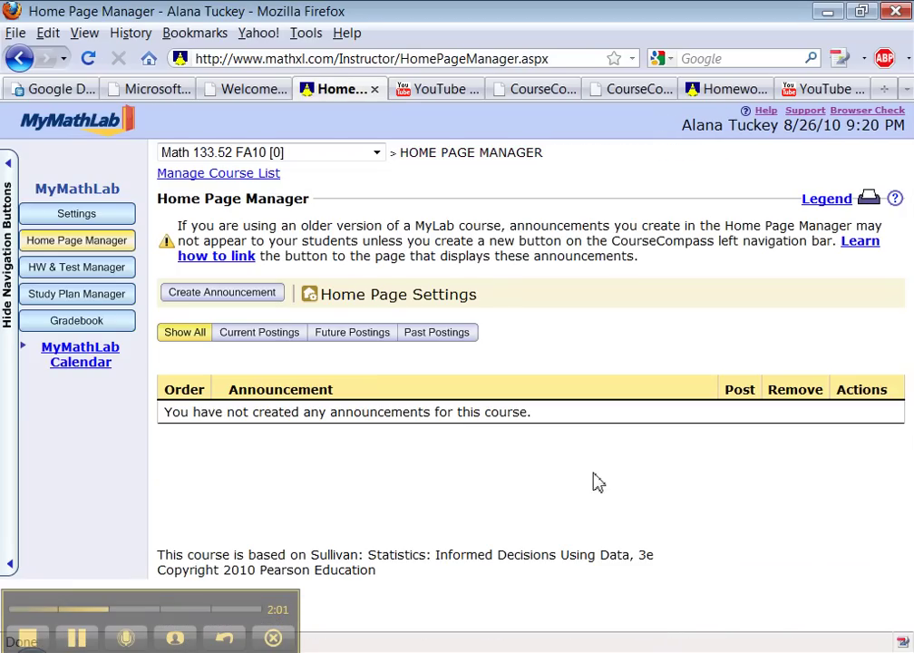
Start a new announcement titled 'Welcome to Math 133' with removal date 9/15/2010
click(234, 293)
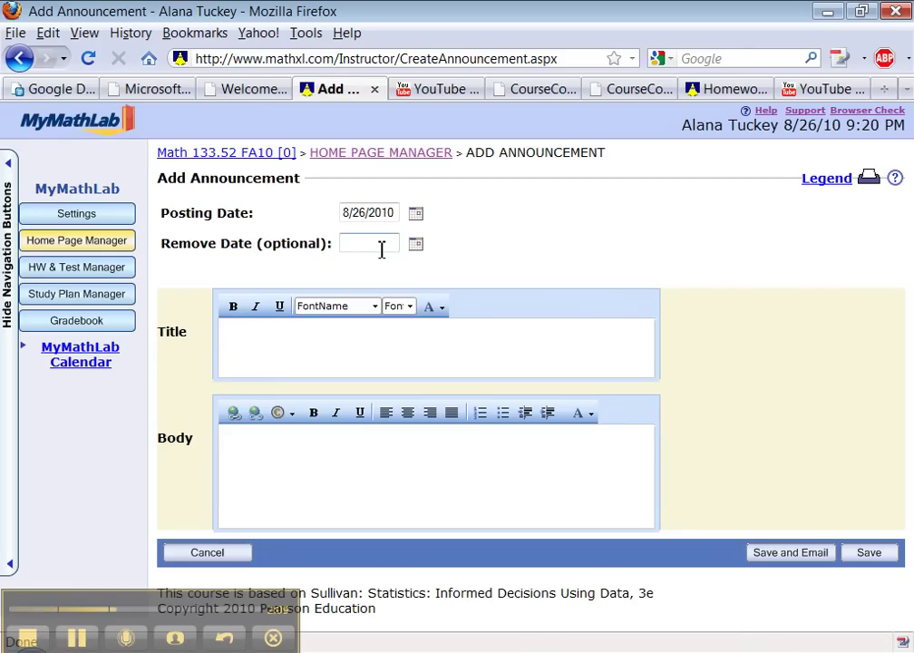
click(381, 250)
text(9/15/2010)
click(327, 354)
text(Welcome to Math 133!!)
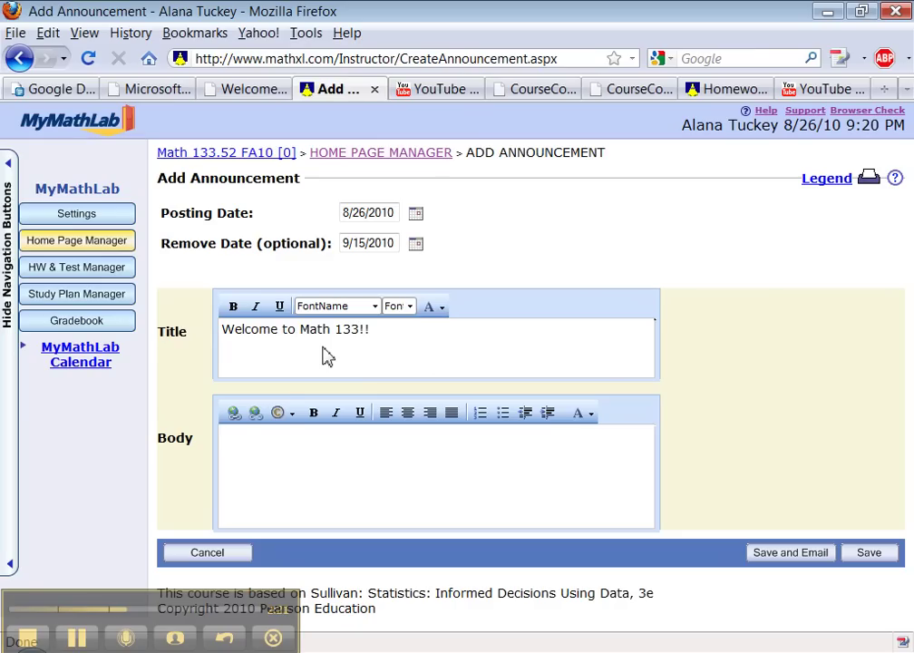
Write the body noting the course is also SPPSY 143 and CIS 205, plus the YouTube video tutorials link
click(251, 457)
text(This )
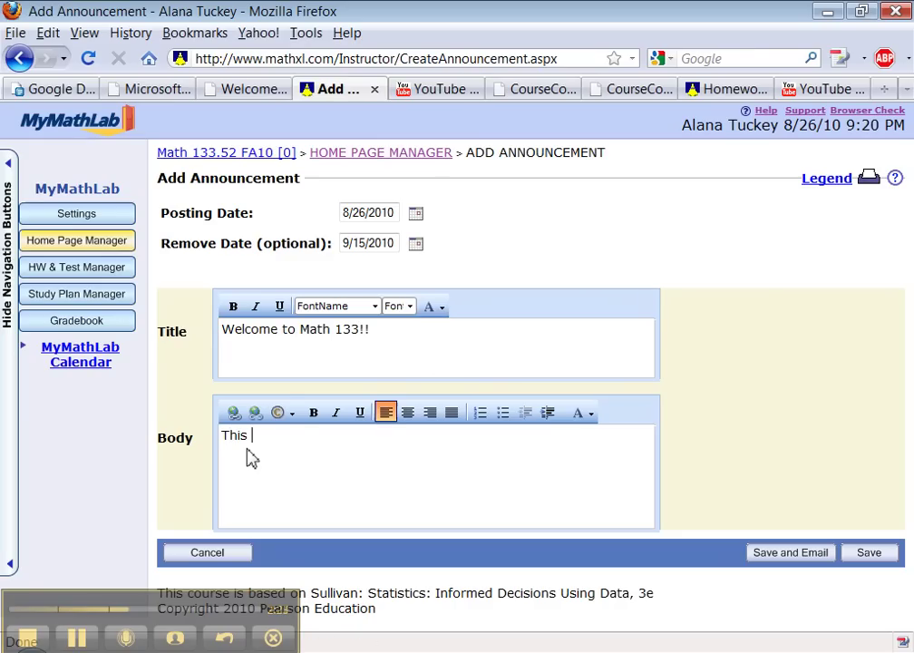
text(course is al)
text(so SP)
text(PSY )
text(143 )
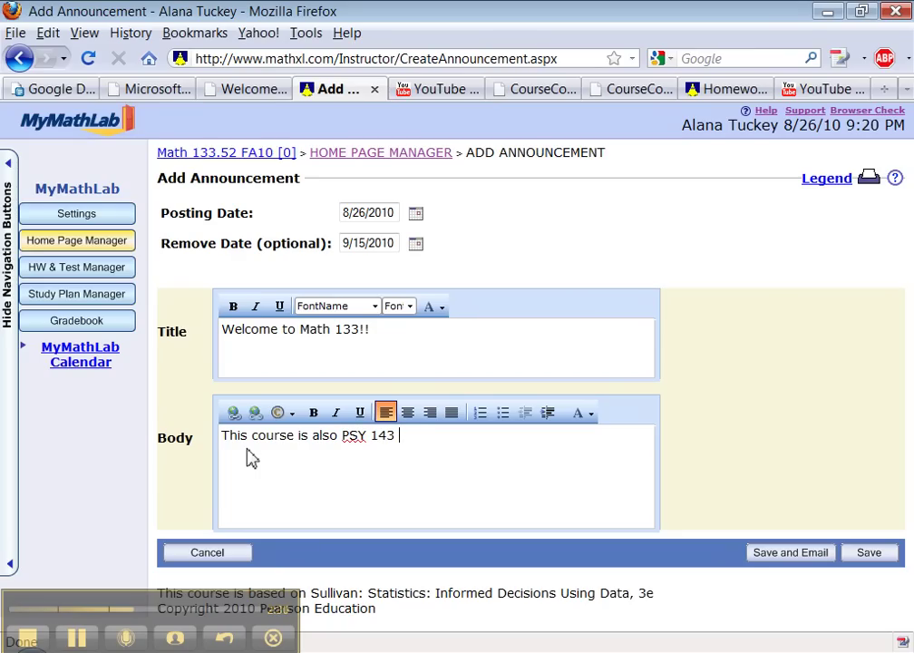
text(and CIS 205)
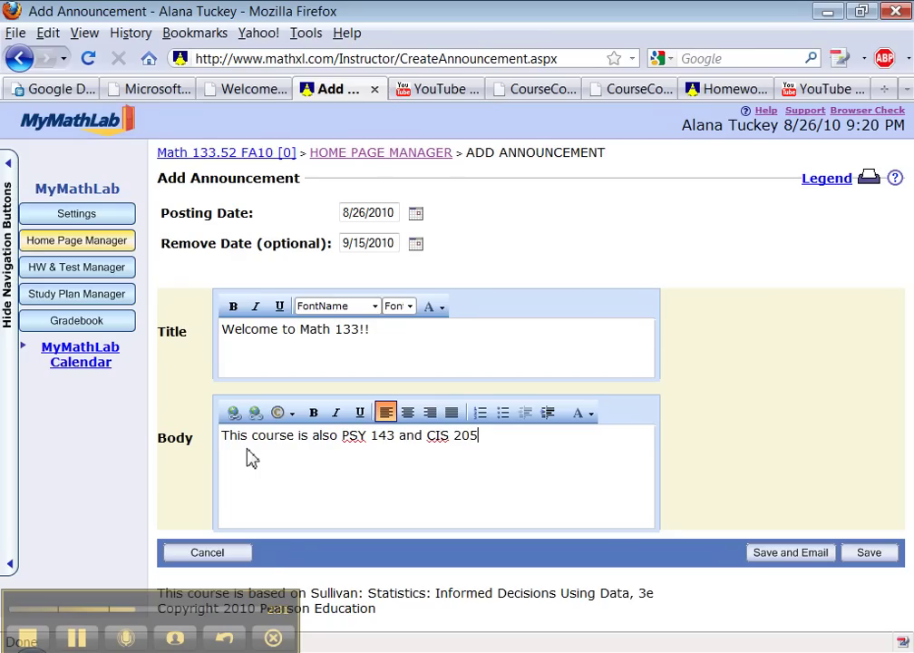
text(. Thank you for loff)
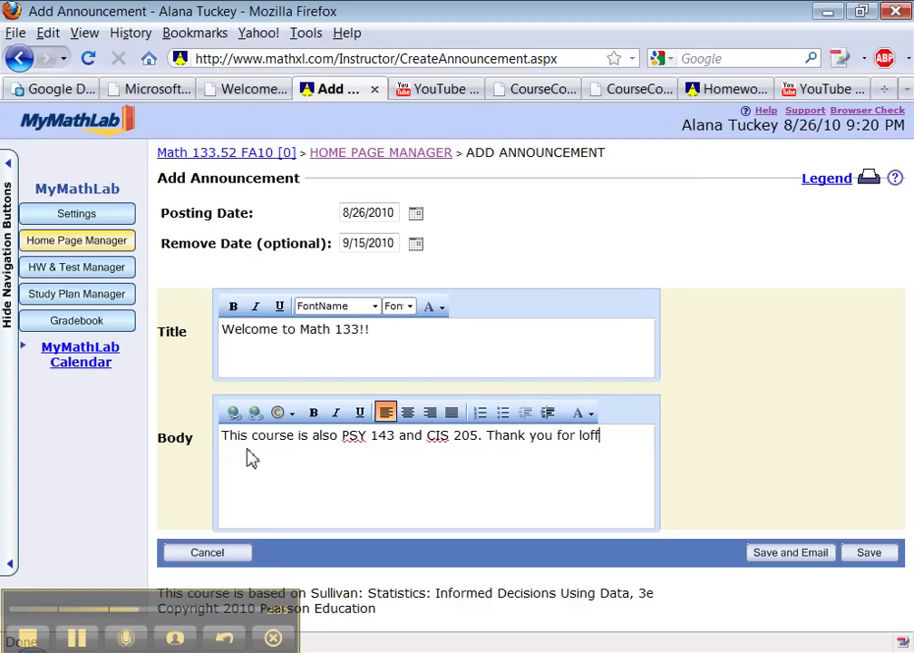
text(gging t)
text(o do homework)
key(BackSpace)
key(BackSpace)
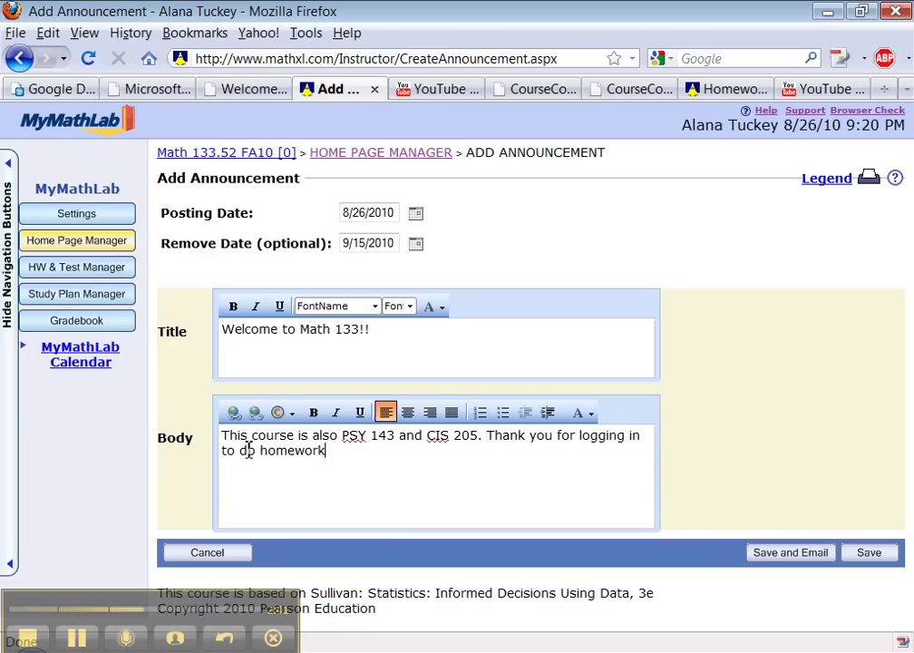
text(ideo tutoa)
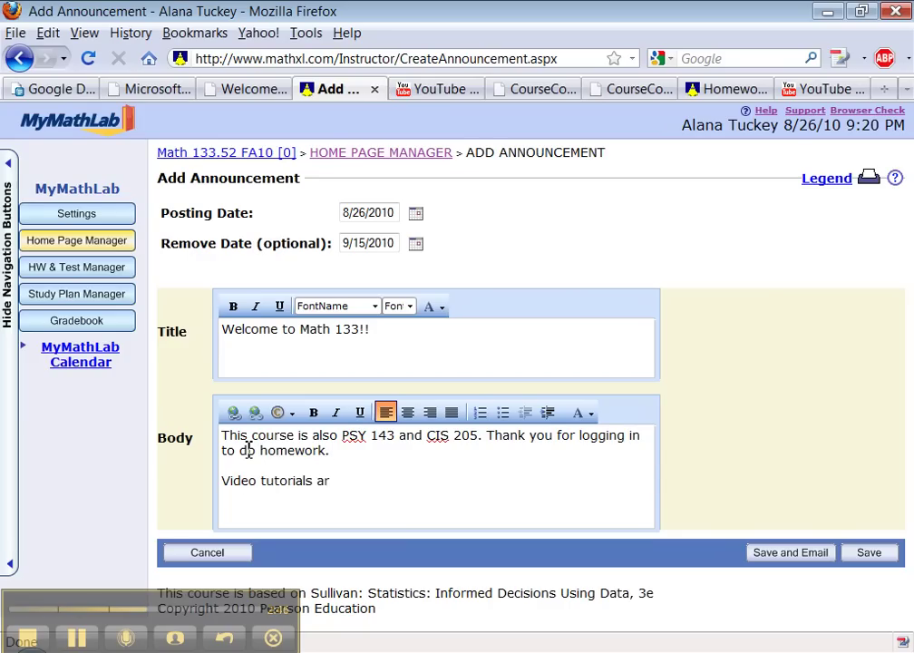
text(ials are avilable at htto)
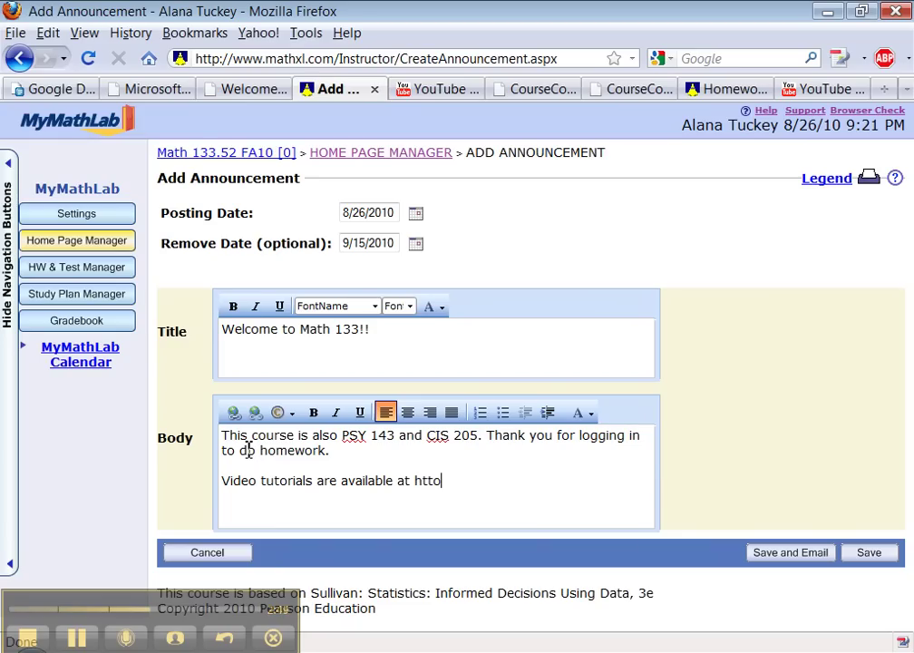
key(BackSpace)
text(p://www.yout)
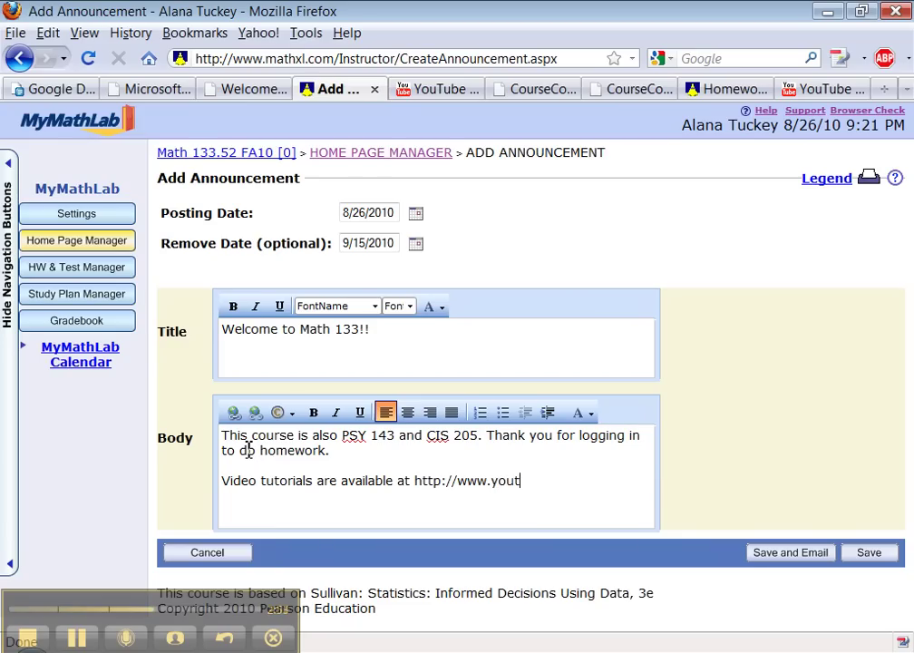
text(ube.com/user/tuckeyalnaaj)
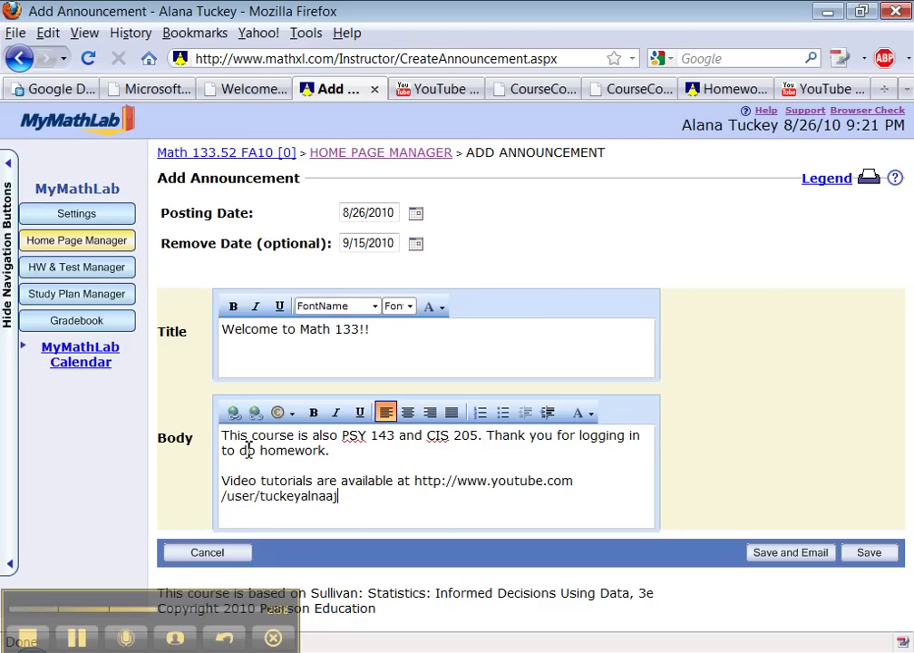
text(ana)
Add a line: Click on "Playlists" then select "Math 133 Traditional", fixing typos and quotes
key(Return)
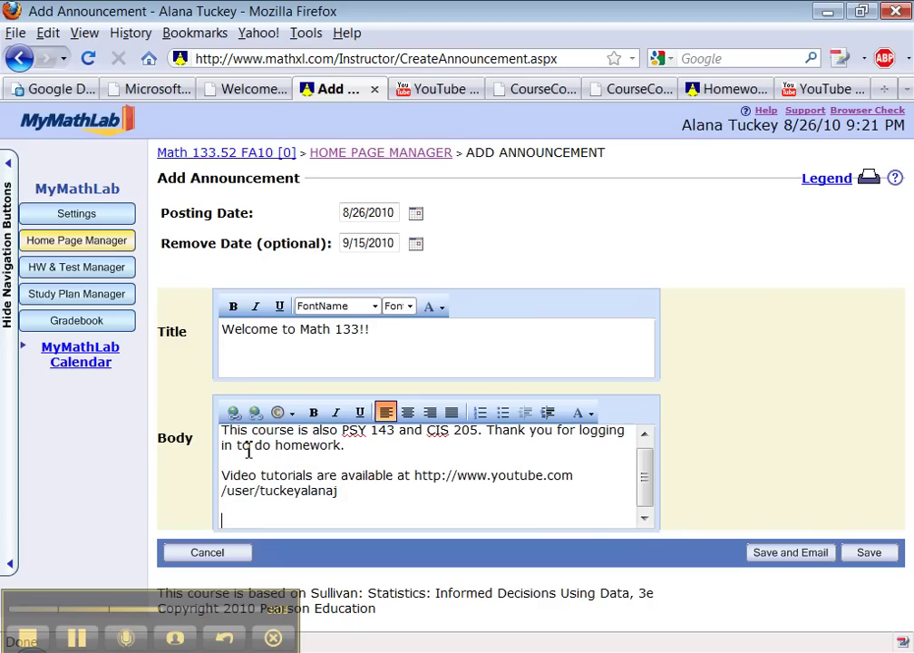
text(Click on Math )
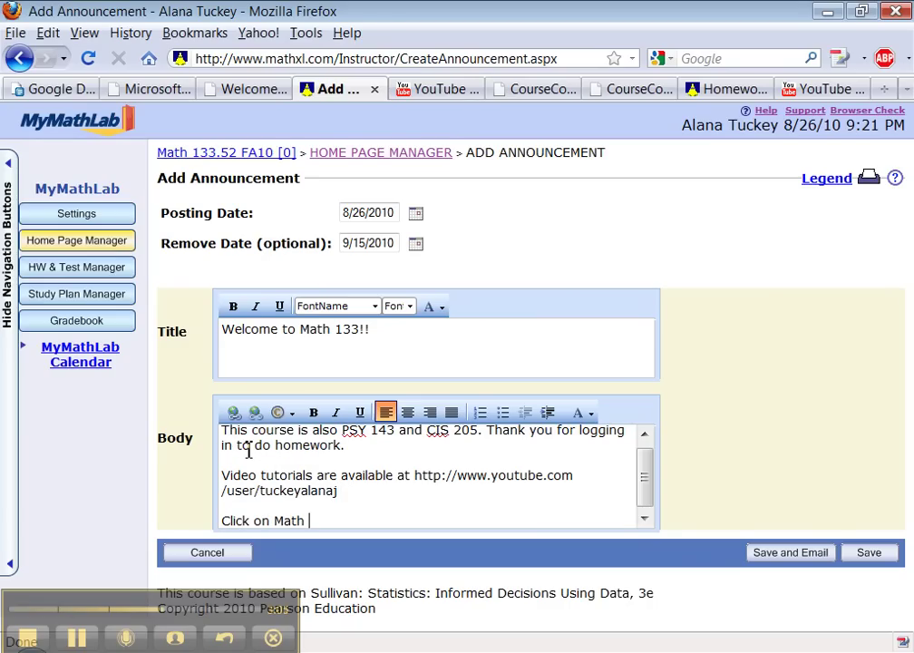
text(133 Traditional)
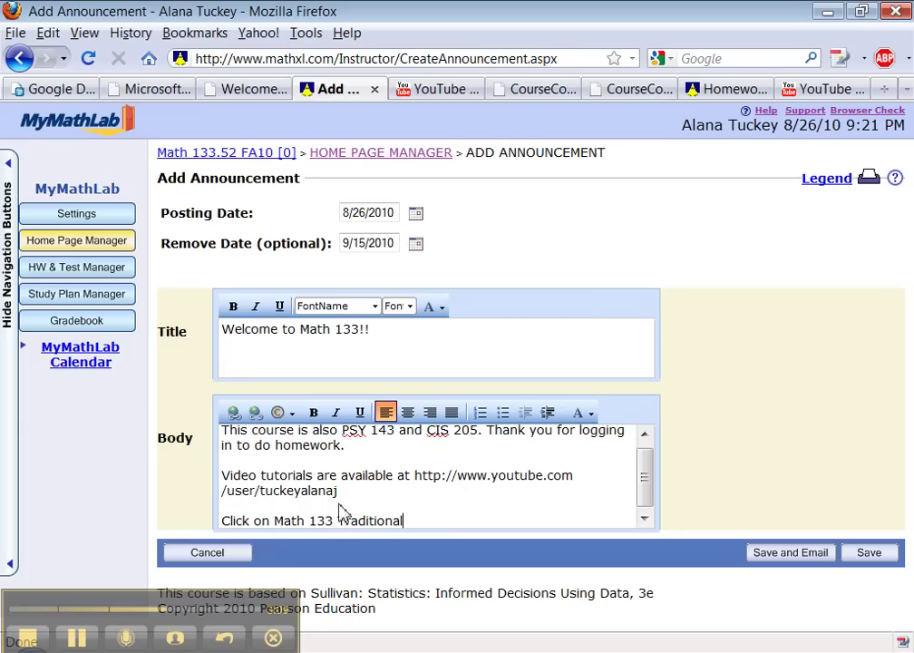
click(275, 520)
text("P)
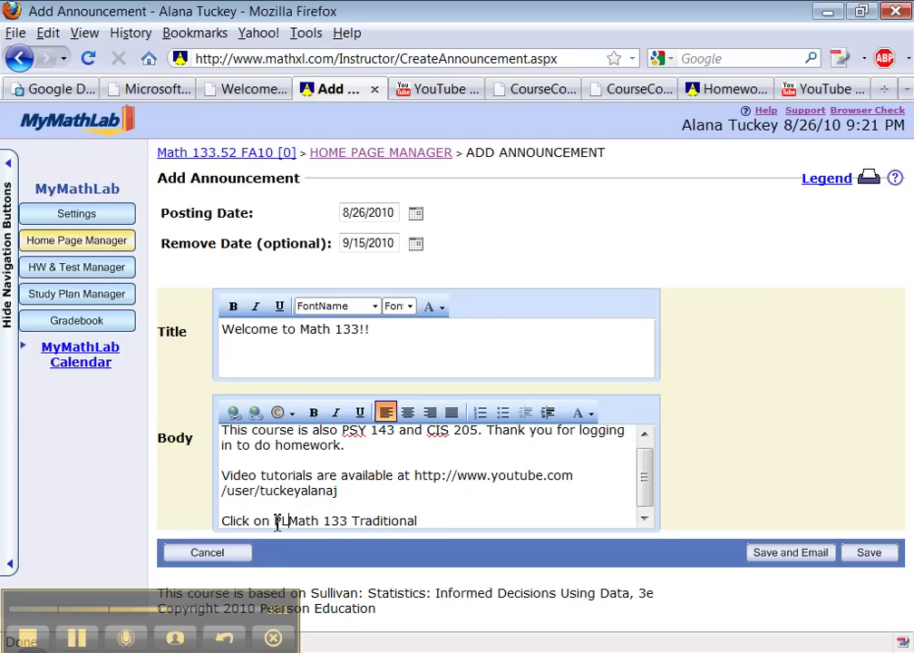
text(laylist fo)
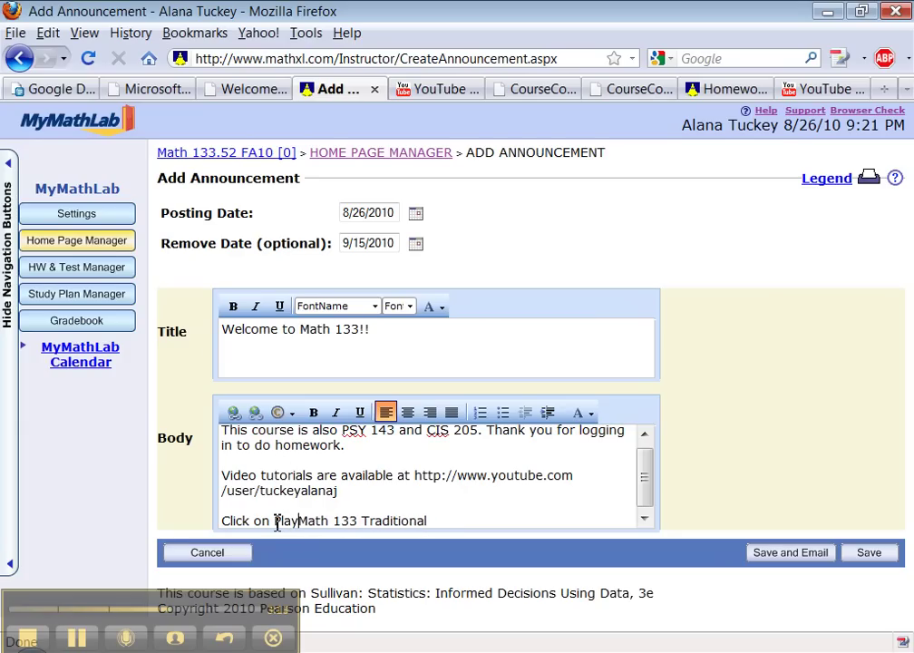
key(BackSpace)
key(BackSpace)
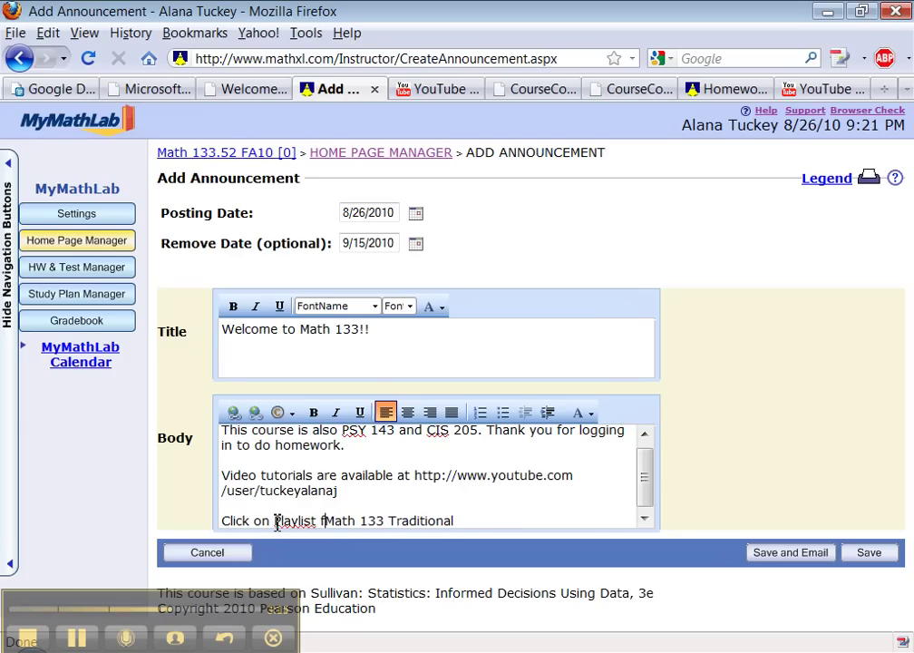
text(then selec)
text(t :)
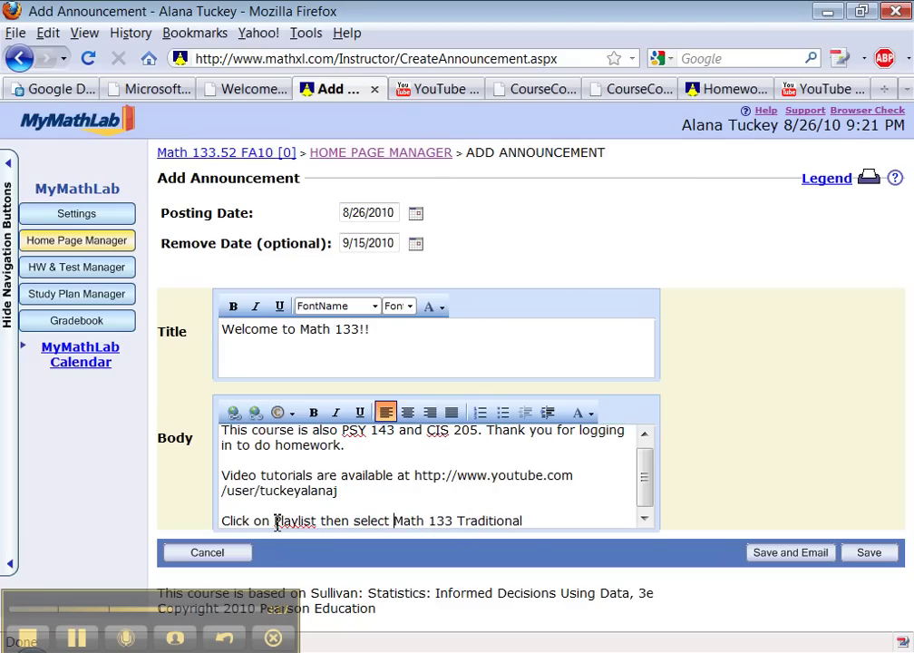
key(BackSpace)
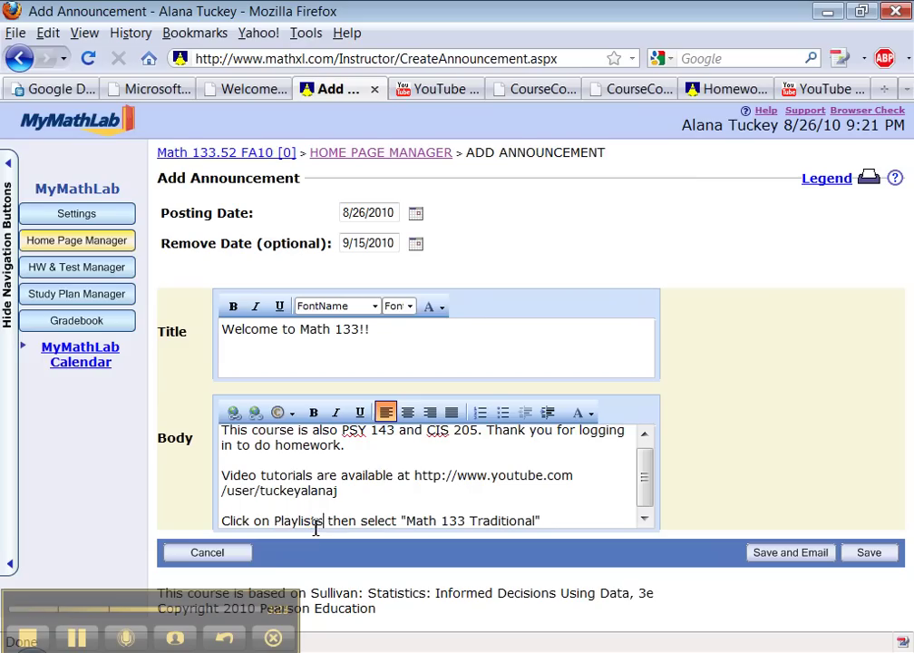
text(s")
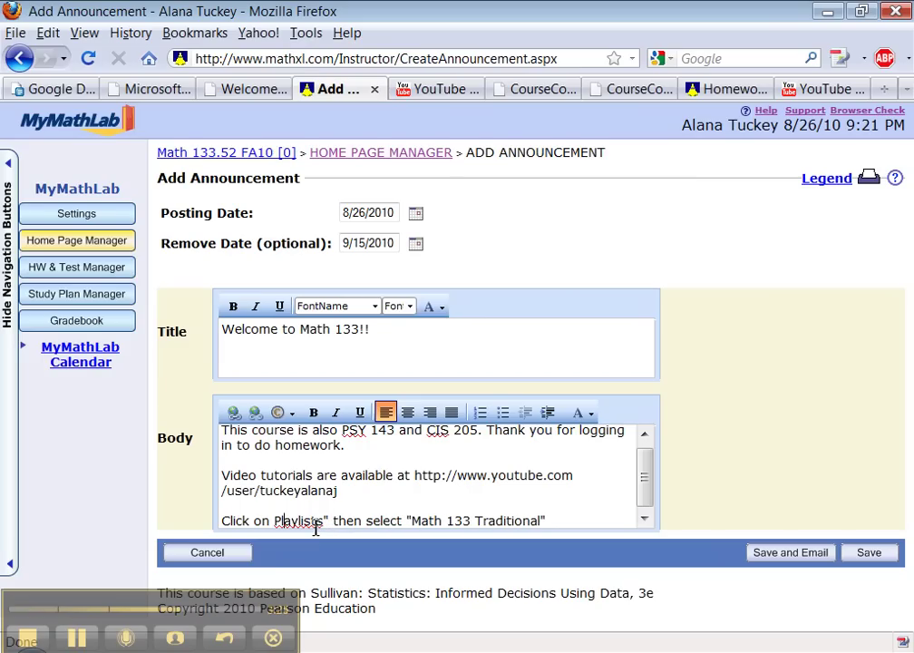
text(")
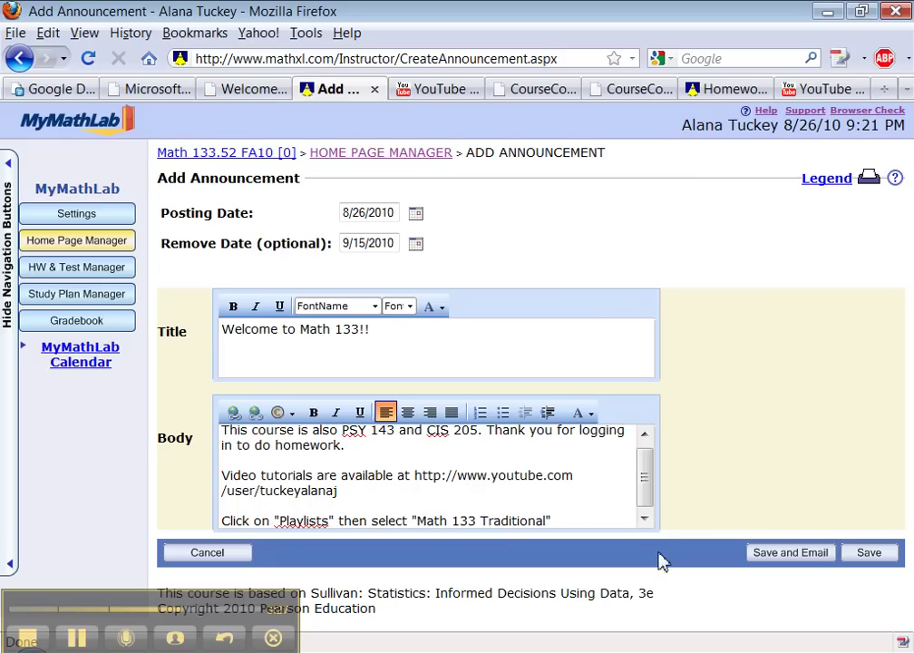
Save the announcement, close the two CourseCompass help tabs, and return to the Math 133.52 course page
click(865, 556)
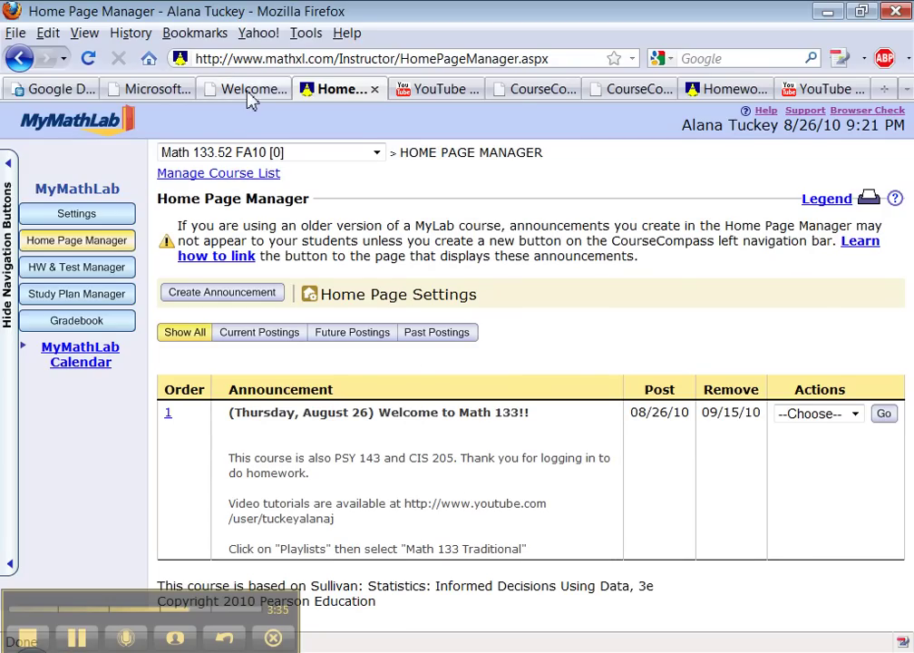
click(559, 93)
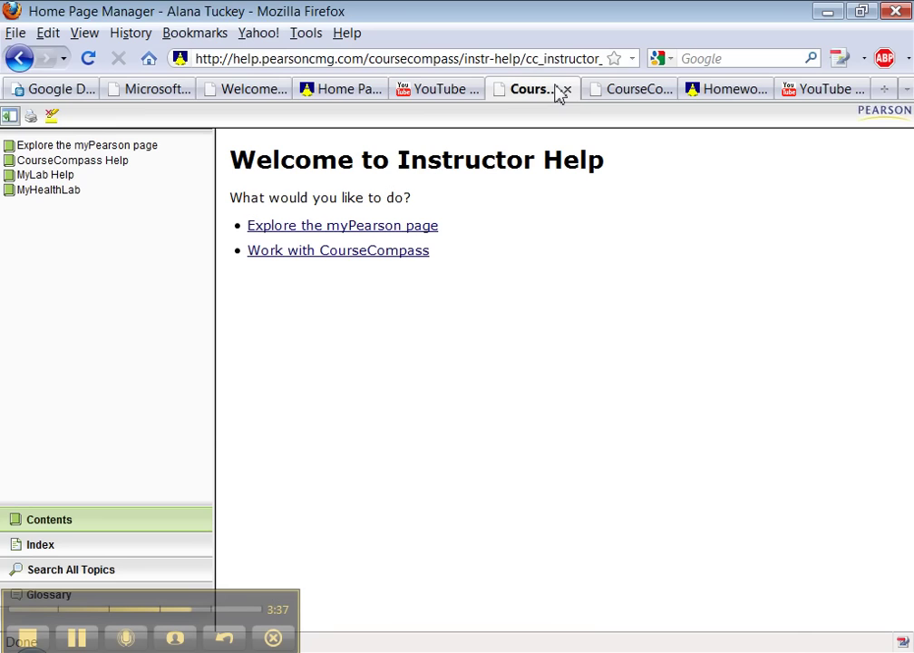
middle_click(631, 94)
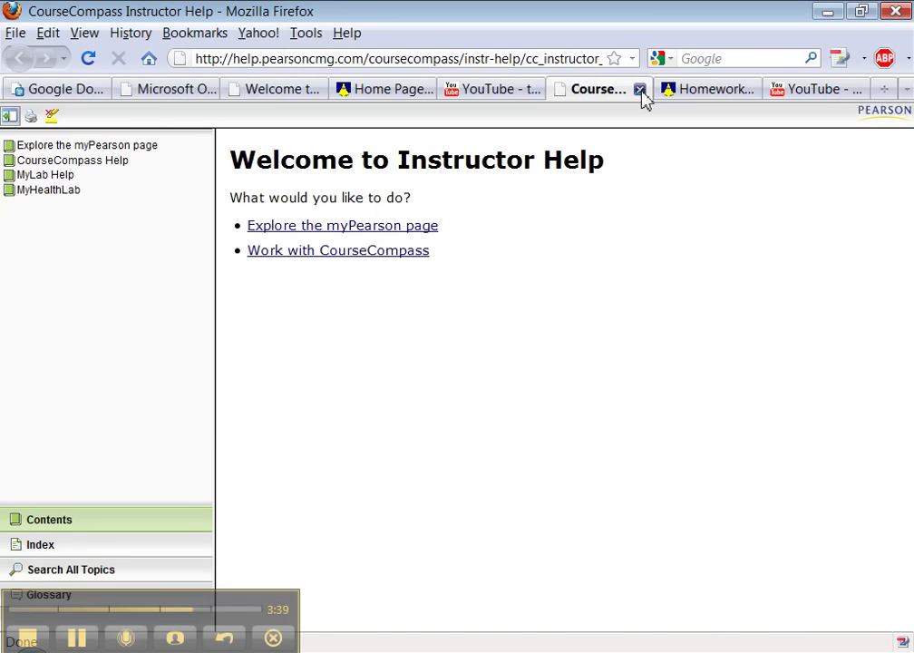
click(640, 91)
click(347, 93)
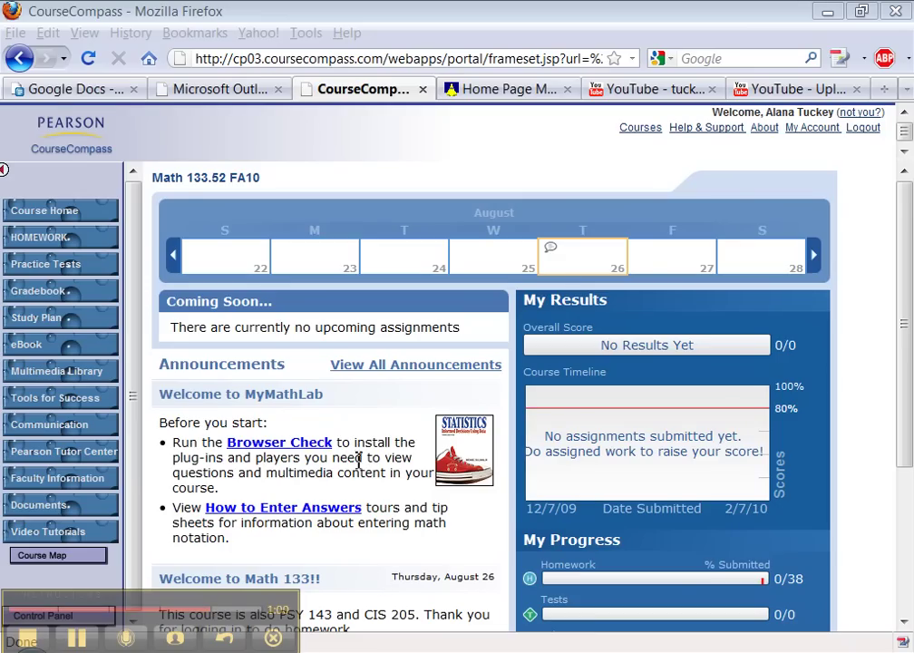
Check that 'Welcome to Math 133!!' appears below the publisher's welcome, then return to the Home Page Manager
click(393, 490)
scroll(395, 491, down, 5)
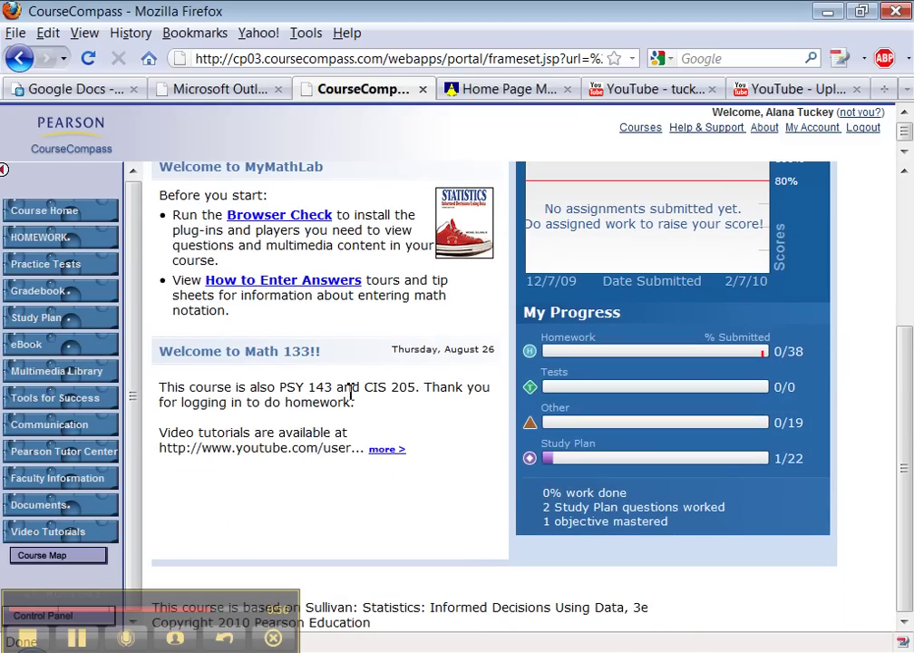
scroll(272, 433, up, 3)
scroll(272, 433, down, 4)
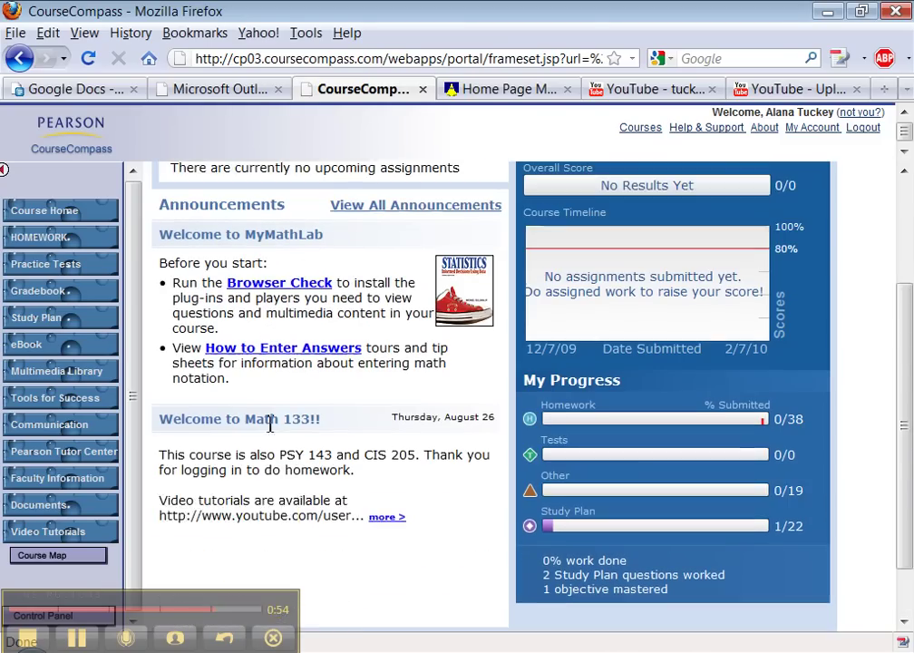
scroll(272, 433, up, 4)
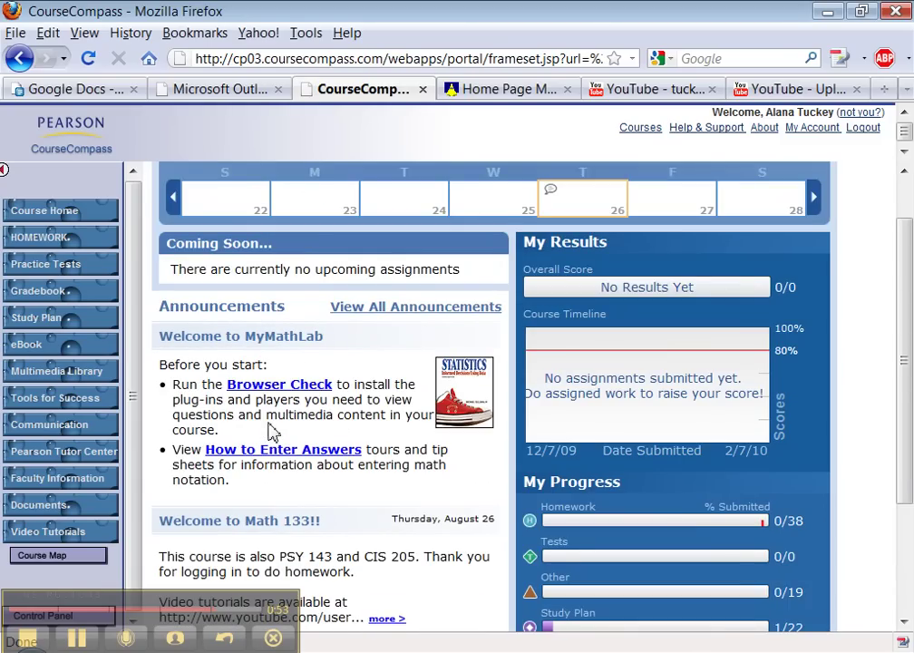
click(500, 89)
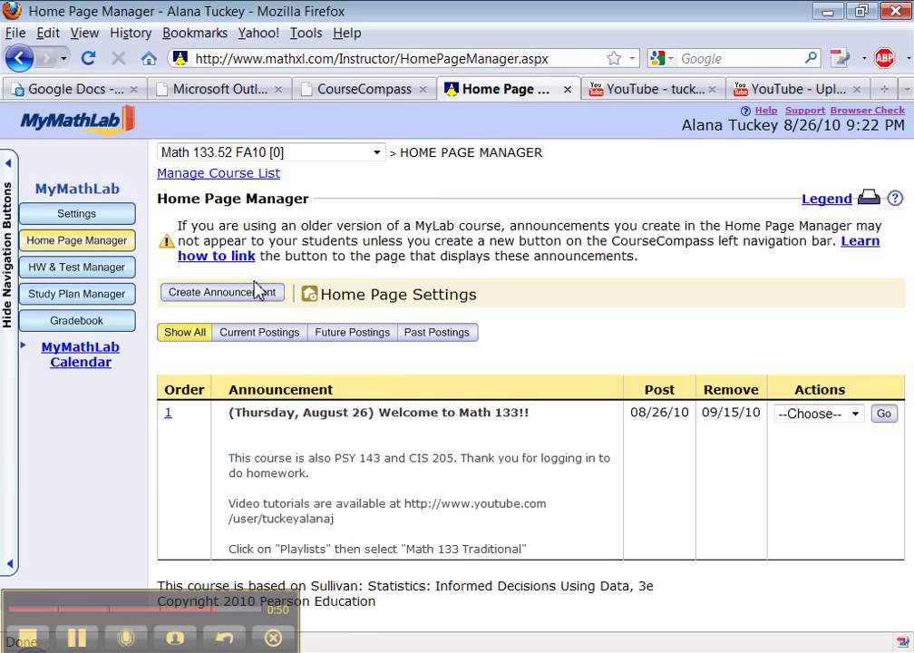
Set Publisher Announcement to Hide in Home Page Settings and save
click(357, 295)
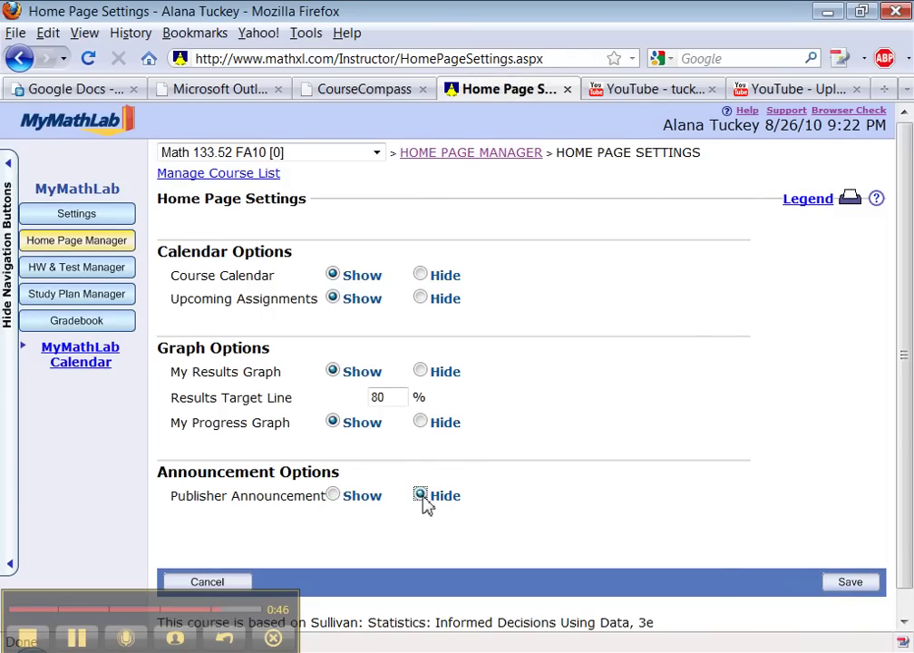
click(857, 582)
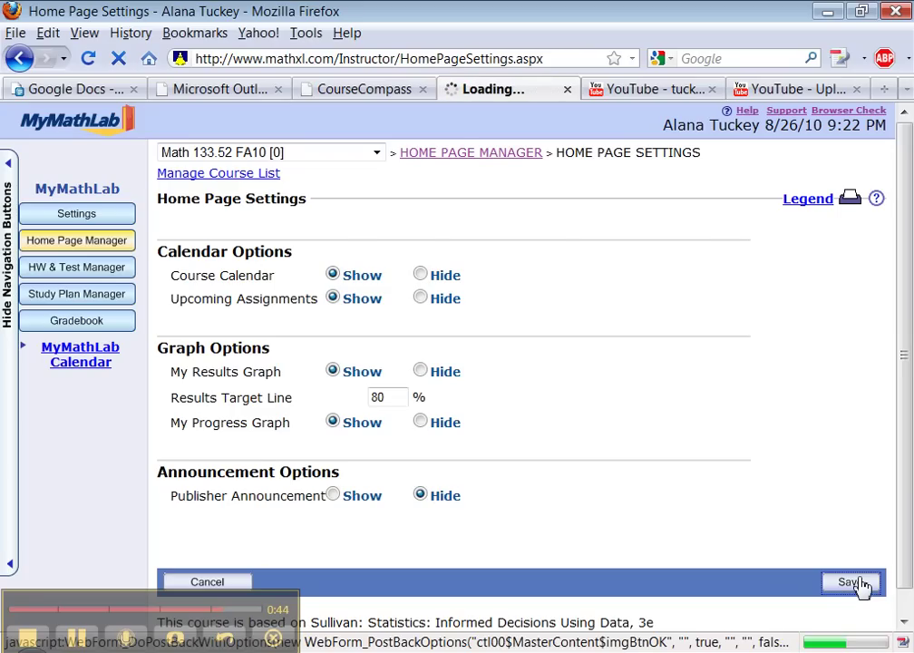
Reload the CourseCompass course page to confirm only 'Welcome to Math 133!!' remains, then return to the Home Page Manager
click(386, 91)
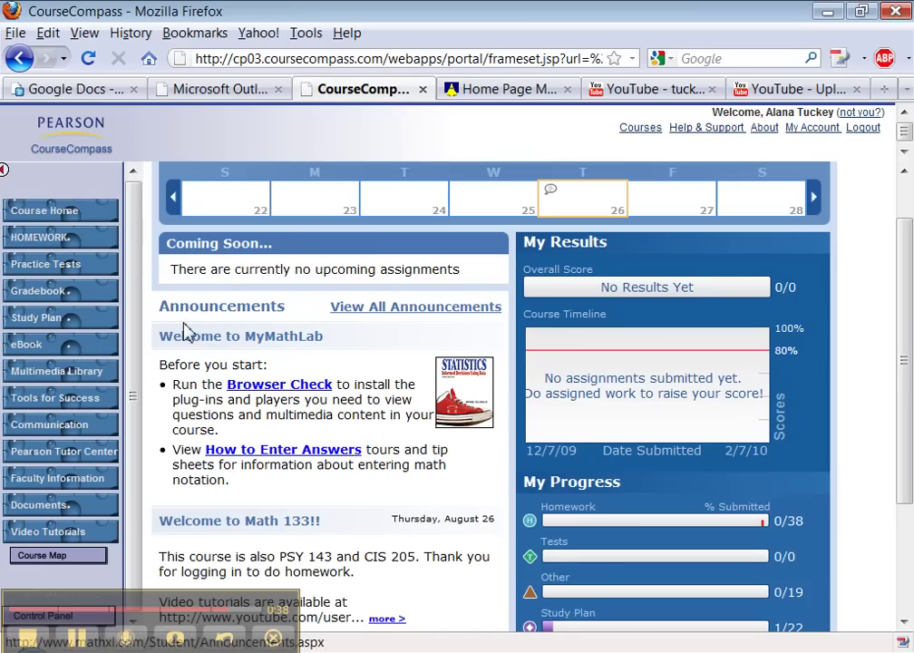
click(88, 58)
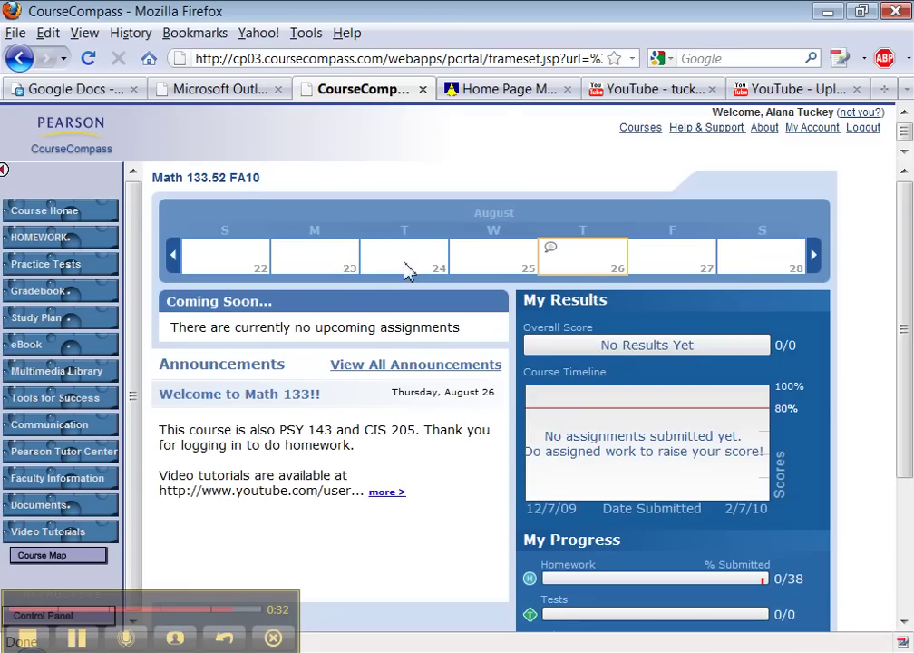
click(504, 88)
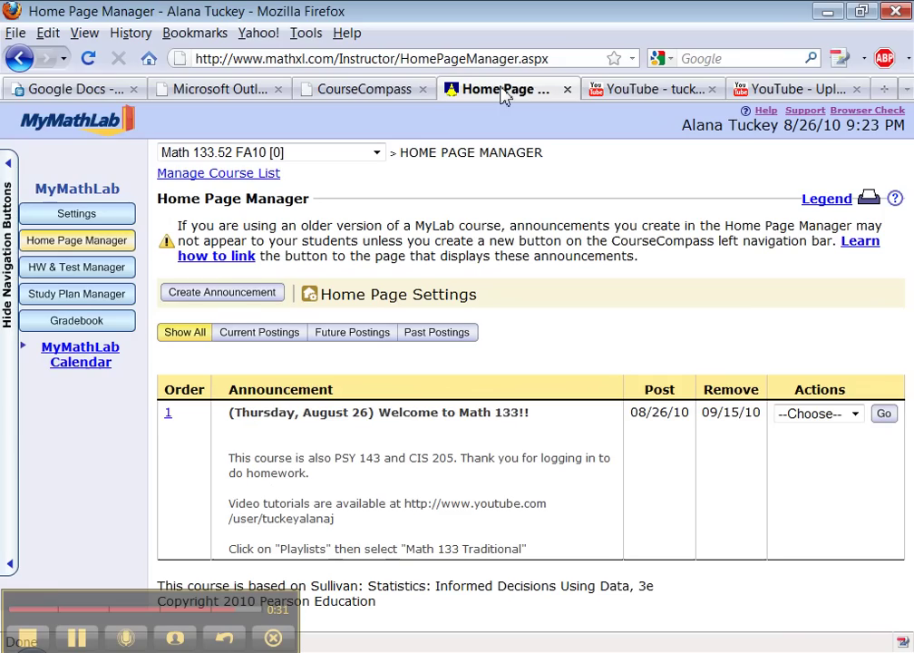
click(849, 414)
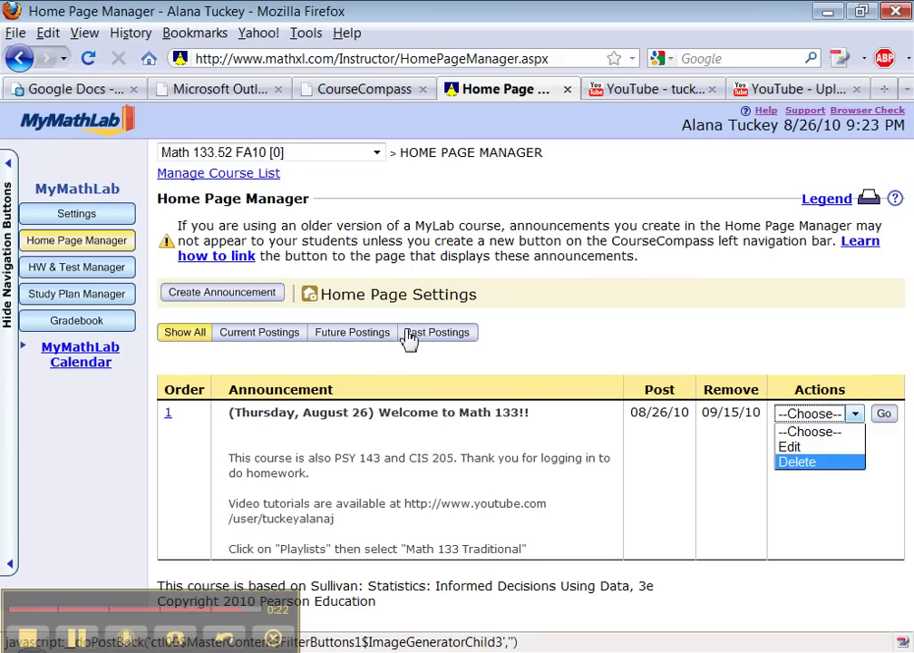
click(553, 326)
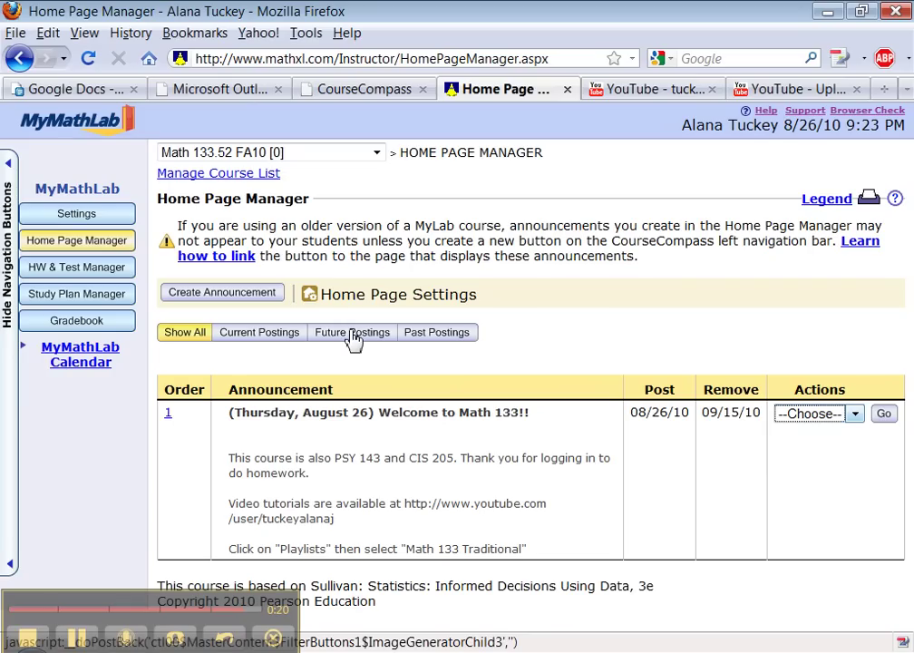